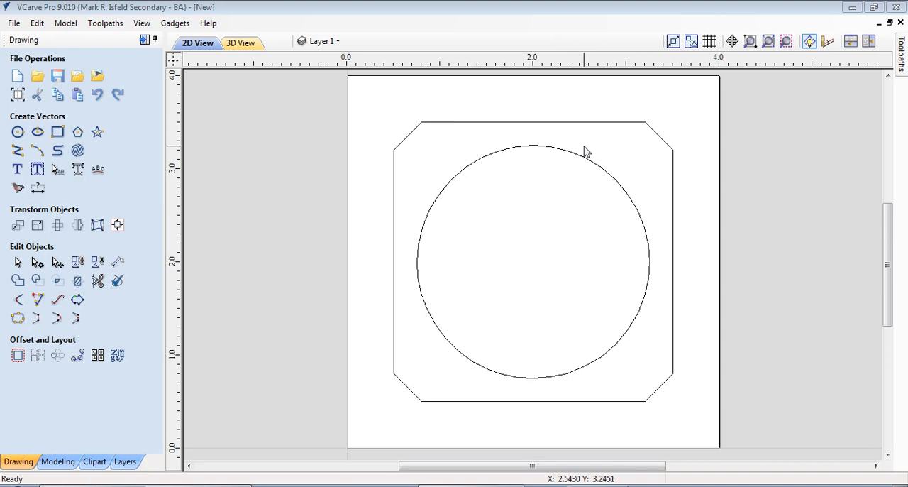
# - Start a pocket toolpath and choose the imperial End Mill (0.25 inch) from the tool database
pyautogui.click(903, 54)
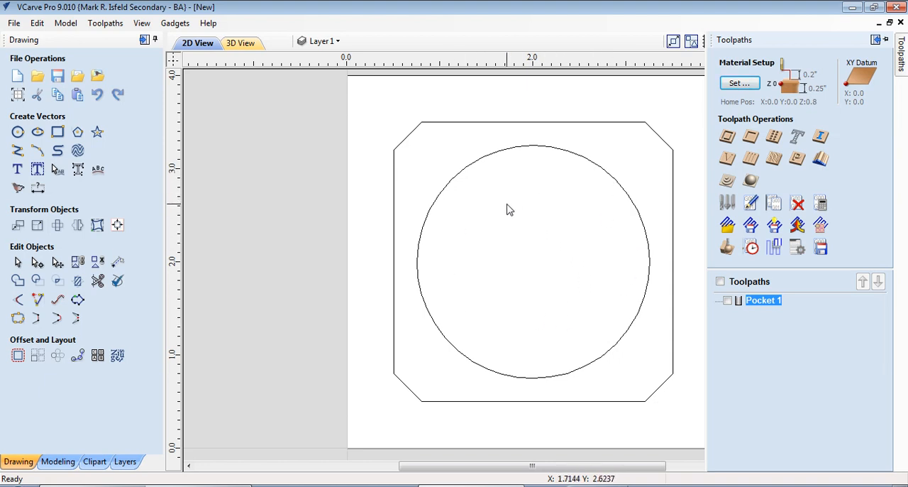
pyautogui.click(752, 138)
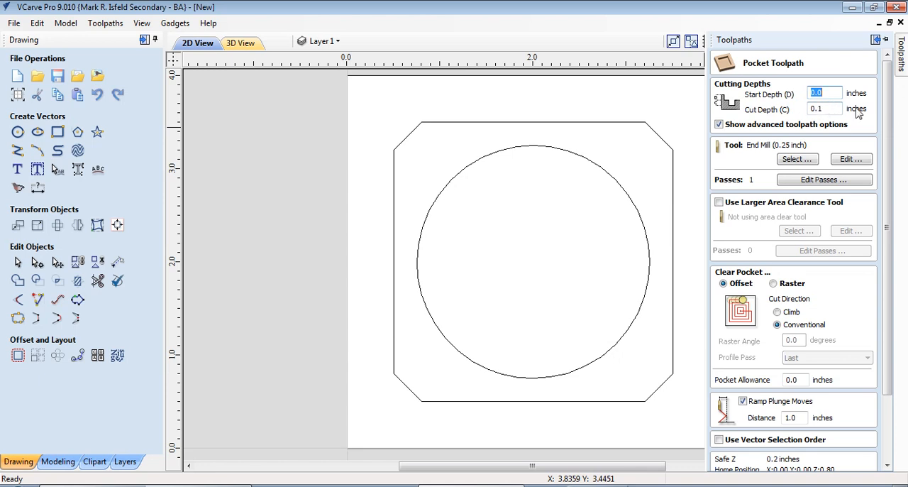
pyautogui.click(796, 159)
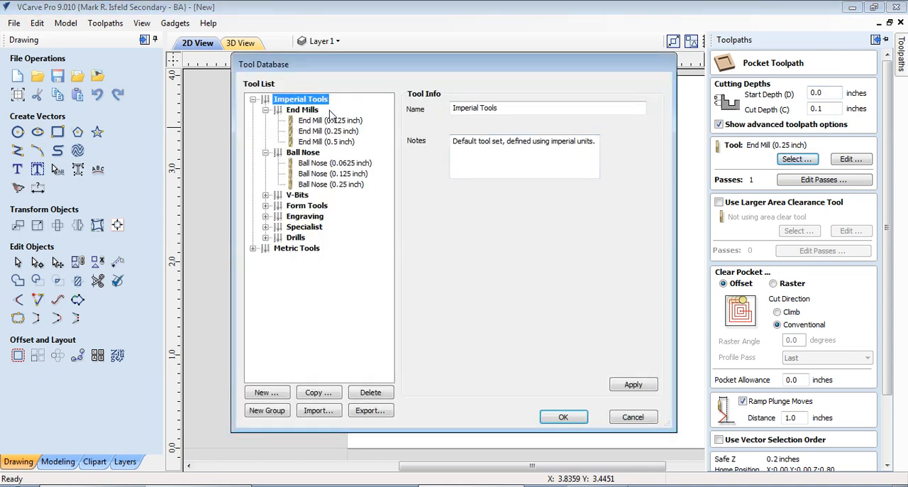
pyautogui.click(333, 185)
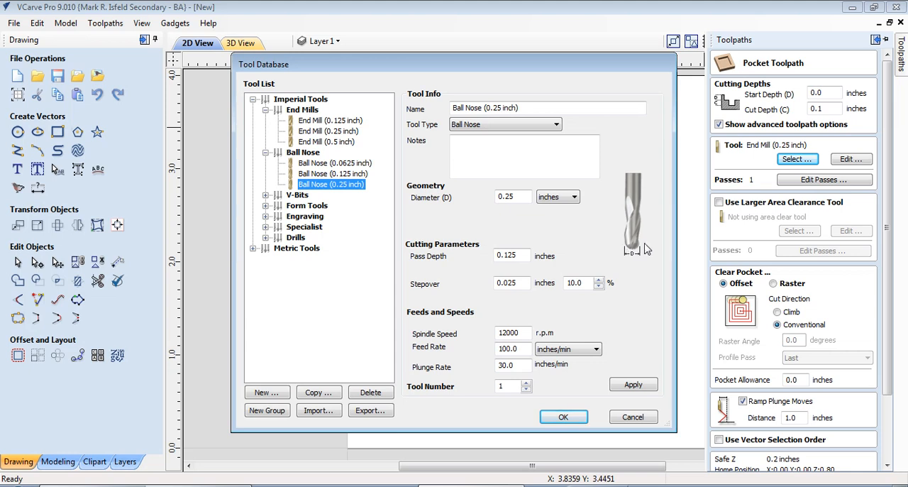
pyautogui.click(328, 142)
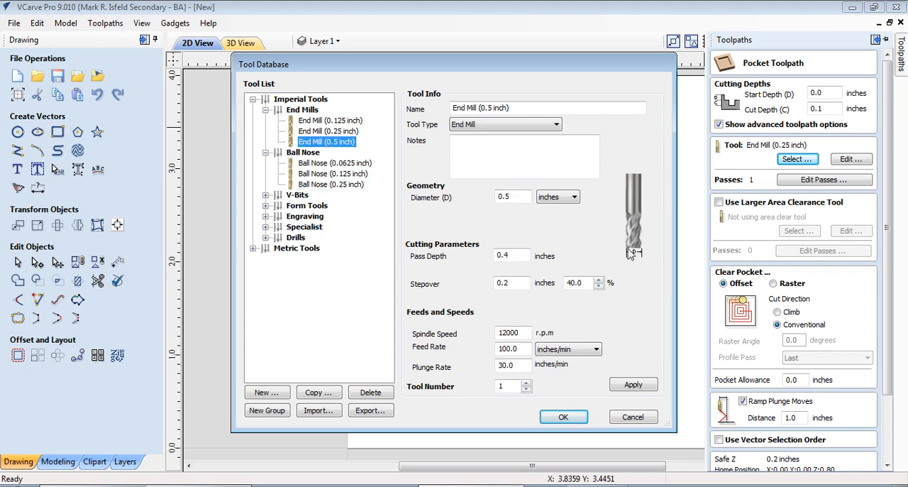
pyautogui.click(310, 133)
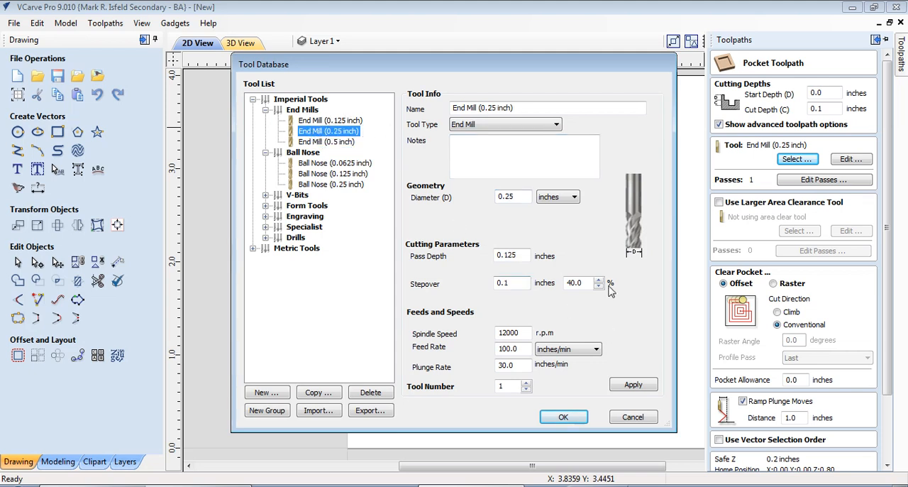
pyautogui.click(562, 418)
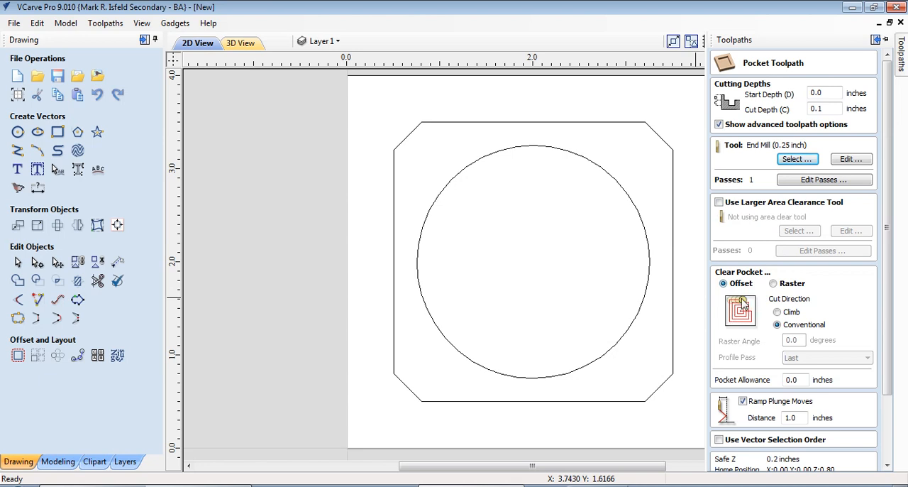
# - Set the pocket's cut direction to Climb and calculate the toolpath for the circle
pyautogui.click(778, 313)
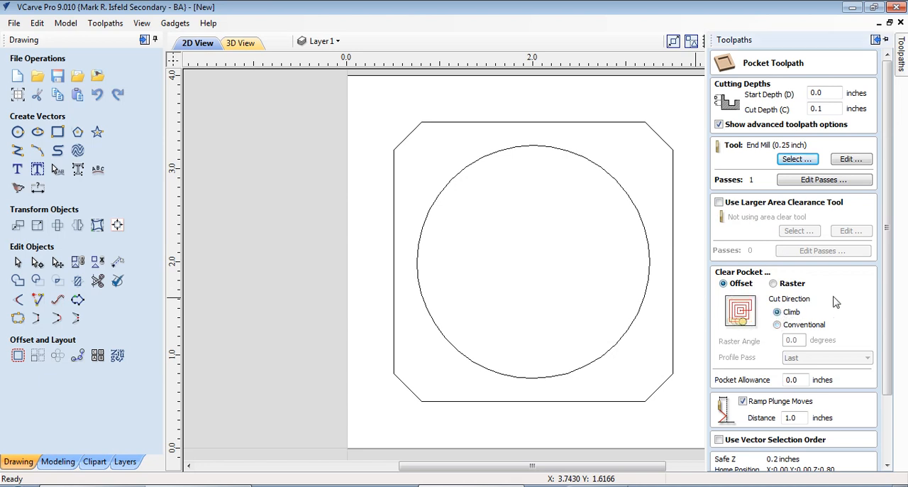
pyautogui.moveTo(891, 205); pyautogui.dragTo(891, 276)
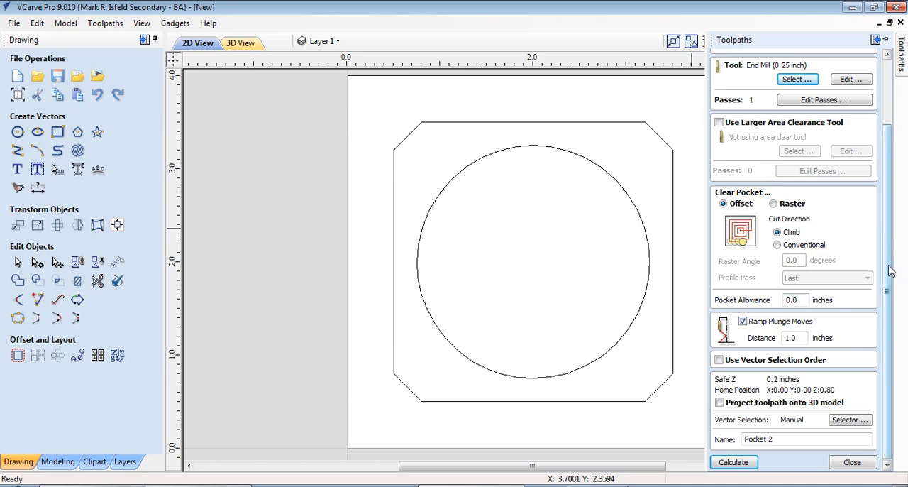
pyautogui.click(737, 465)
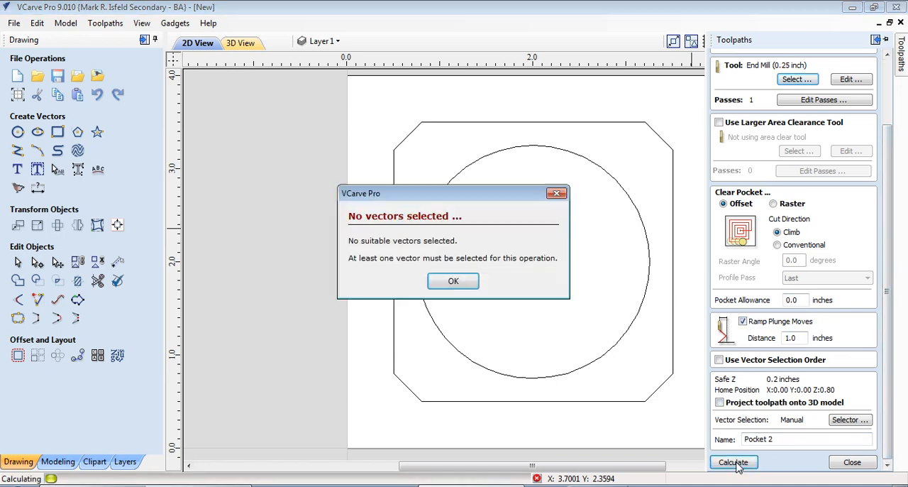
pyautogui.click(447, 282)
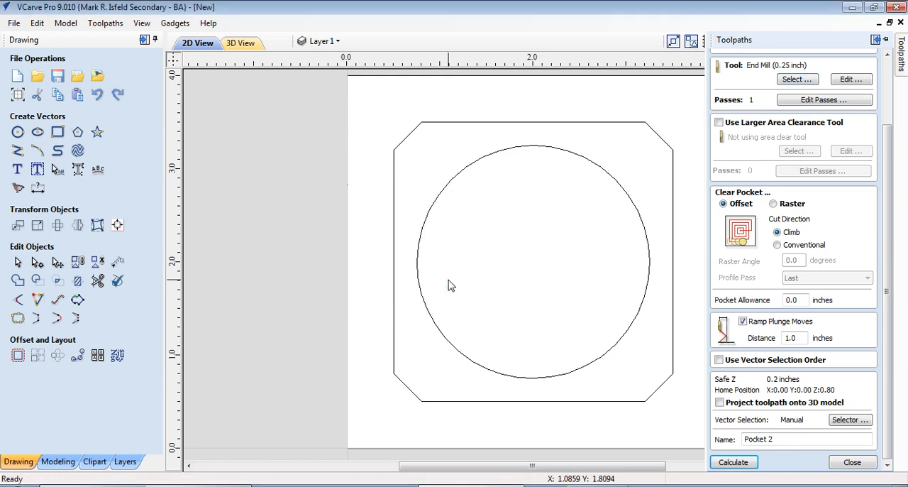
pyautogui.click(447, 188)
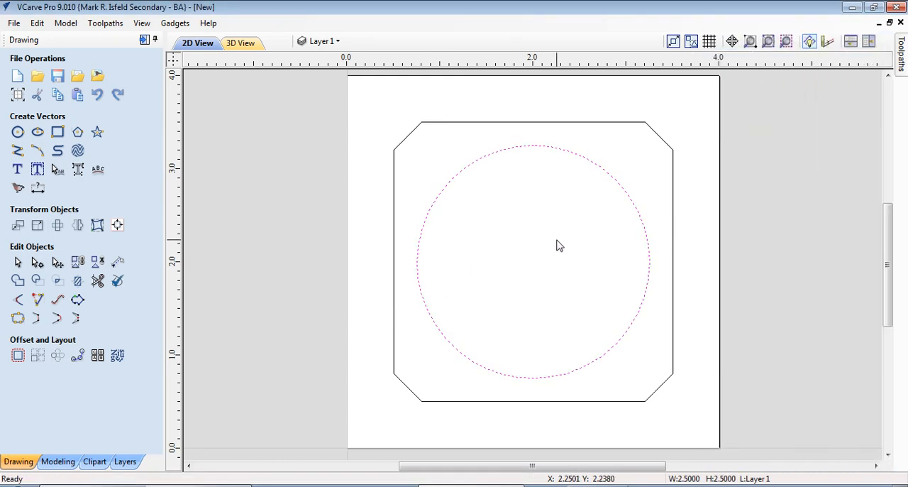
pyautogui.moveTo(904, 58)
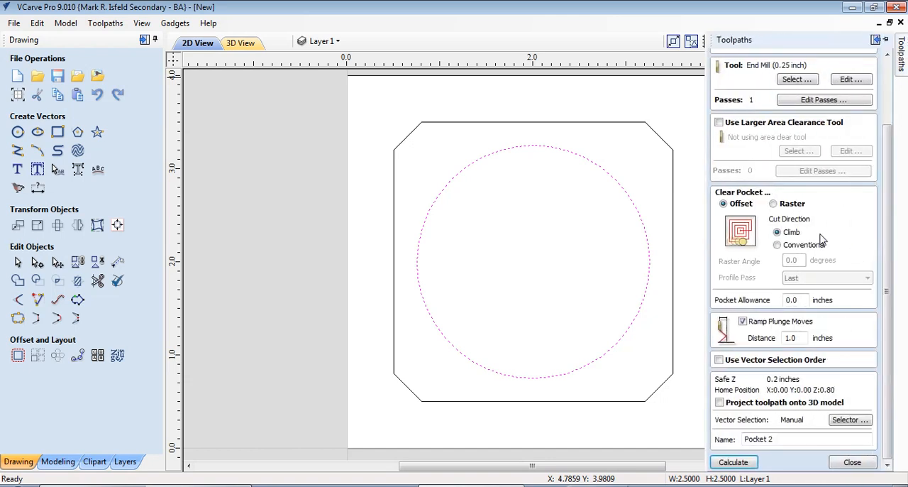
pyautogui.click(735, 464)
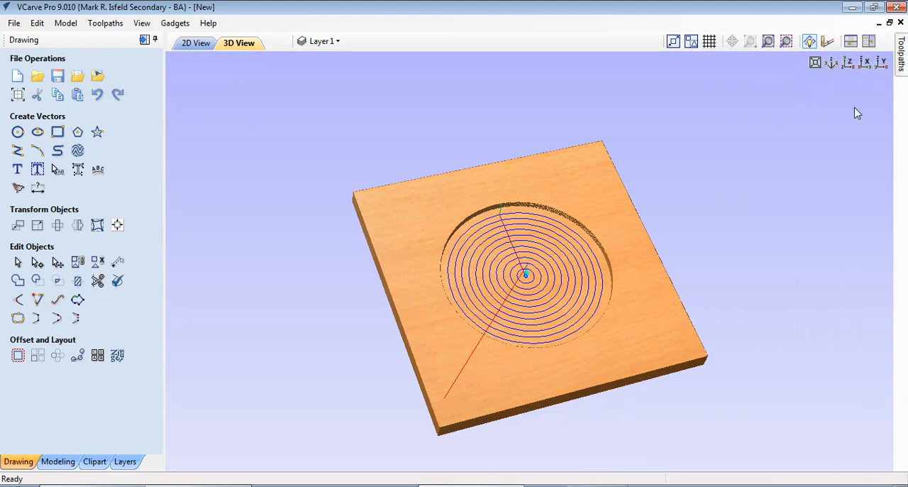
# - Reset the material preview and play the circular pocket's cutting simulation, slowly at first and faster towards the end
pyautogui.moveTo(903, 71)
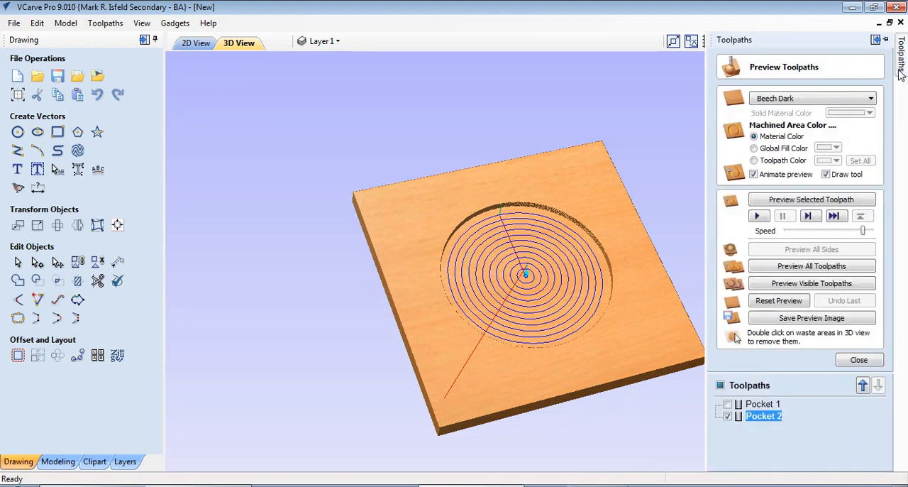
pyautogui.click(769, 304)
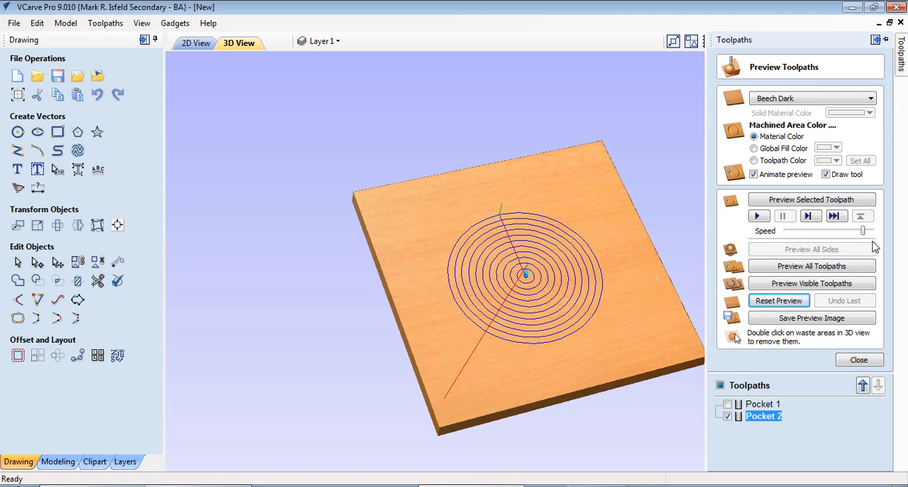
pyautogui.moveTo(863, 230); pyautogui.dragTo(805, 234)
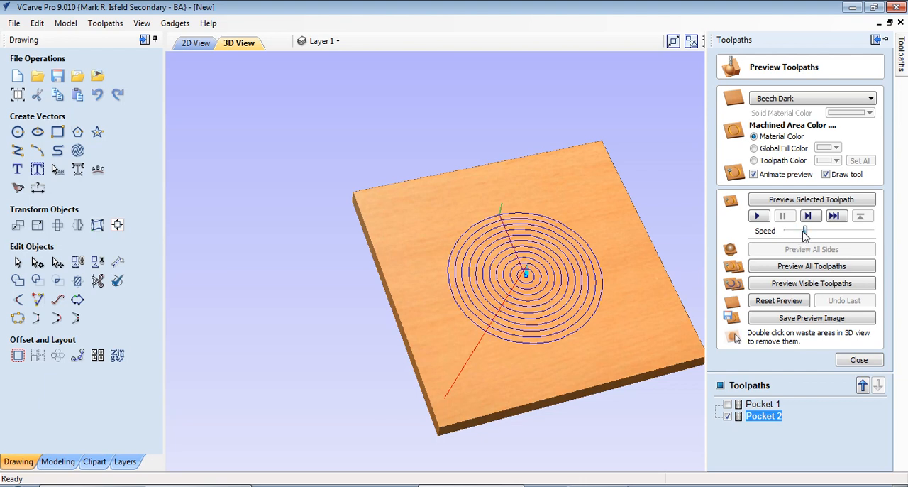
pyautogui.click(756, 216)
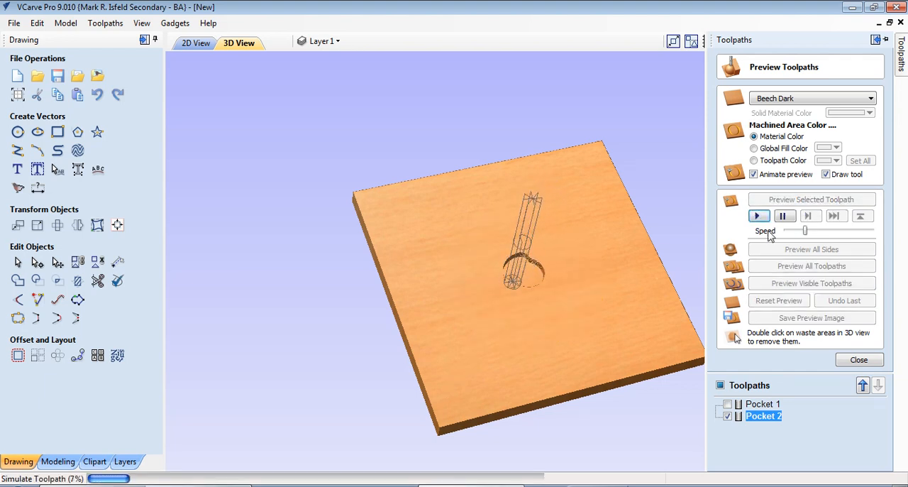
pyautogui.moveTo(805, 231); pyautogui.dragTo(849, 243)
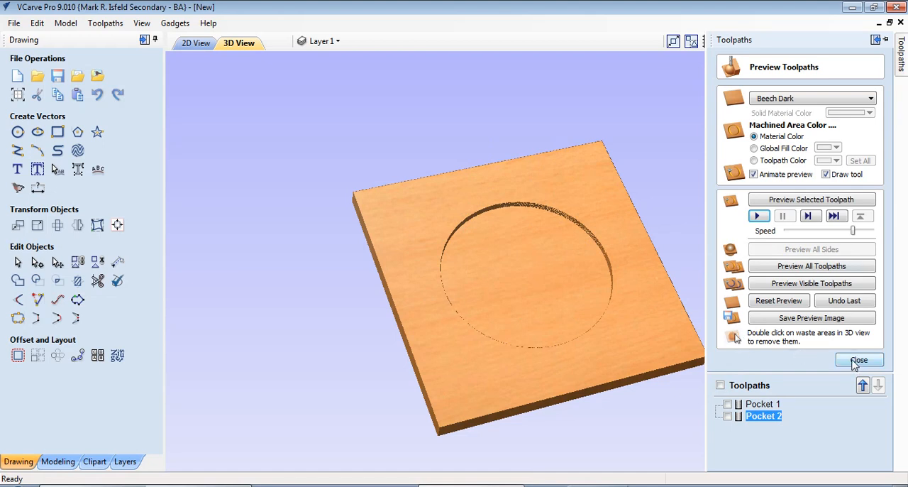
pyautogui.click(857, 360)
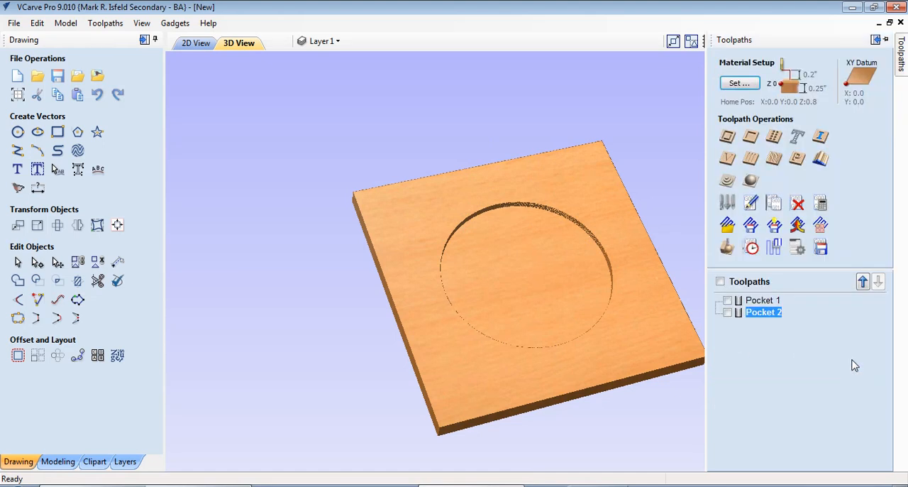
# - Start a 2D profile toolpath on the outer chamfered square, machining Outside / Right of the vector
pyautogui.click(191, 43)
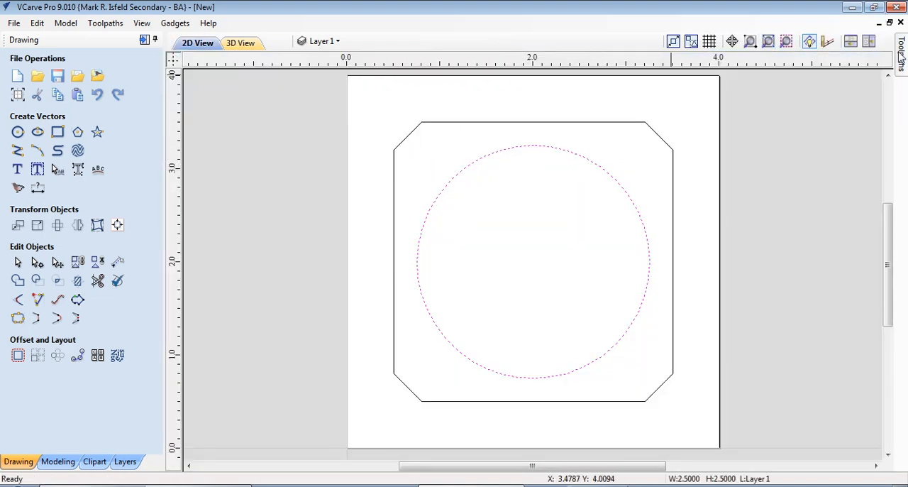
pyautogui.moveTo(902, 53)
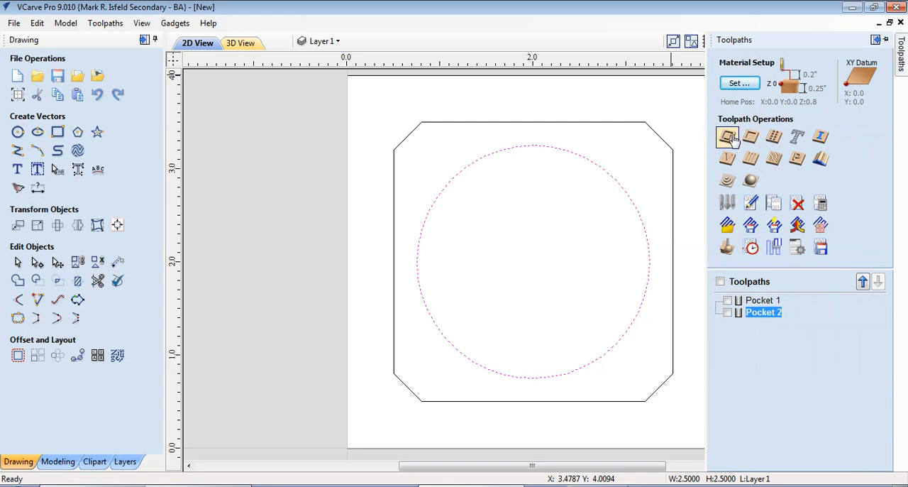
pyautogui.click(591, 123)
pyautogui.click(729, 137)
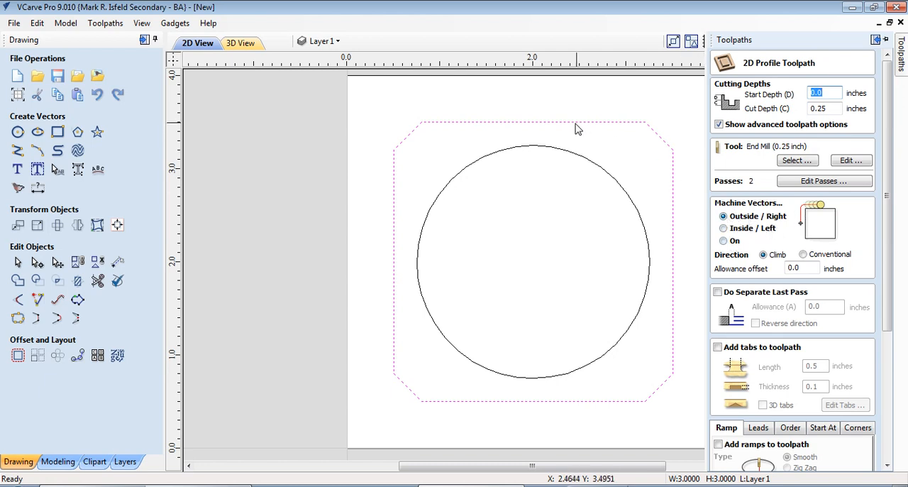
pyautogui.click(725, 228)
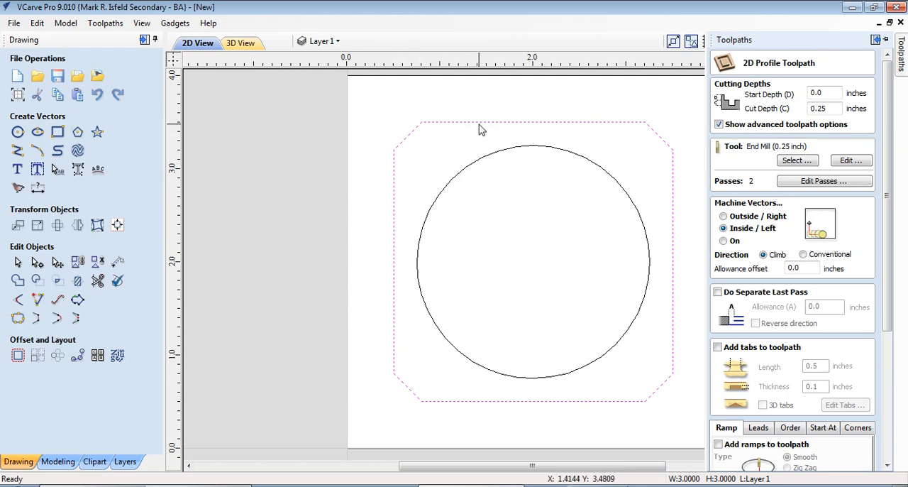
pyautogui.click(724, 242)
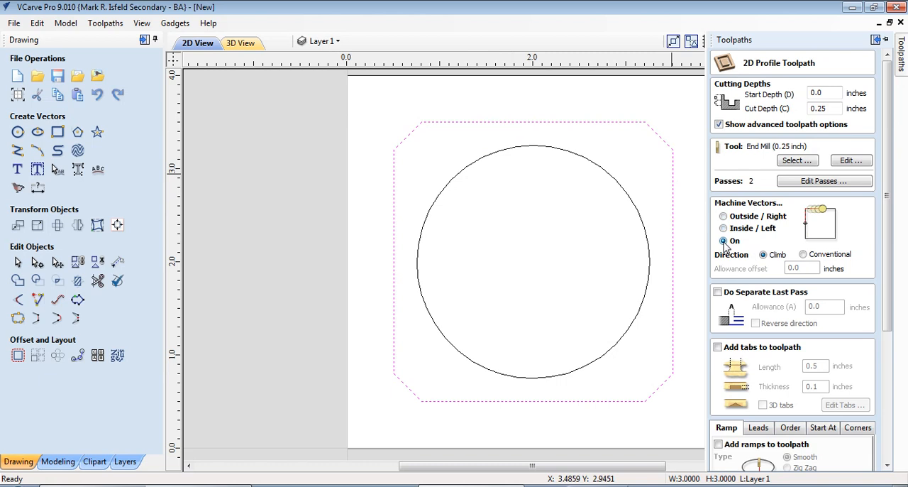
pyautogui.click(724, 216)
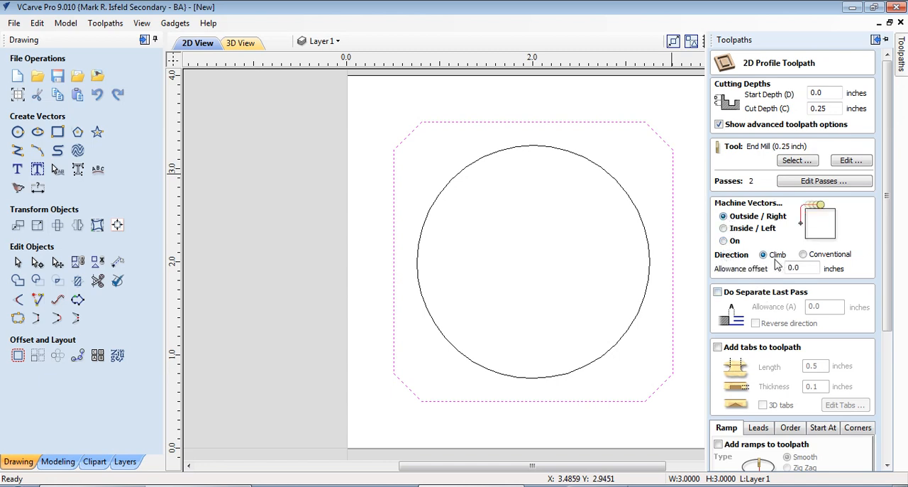
# - Enable tabs on the profile toolpath and add a constant number of 4 around the chamfered square
pyautogui.moveTo(888, 237); pyautogui.dragTo(898, 303)
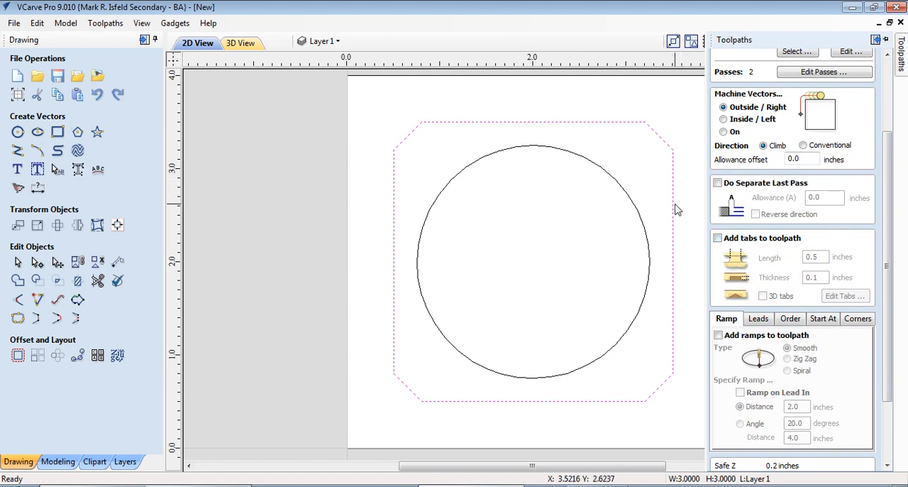
pyautogui.click(718, 240)
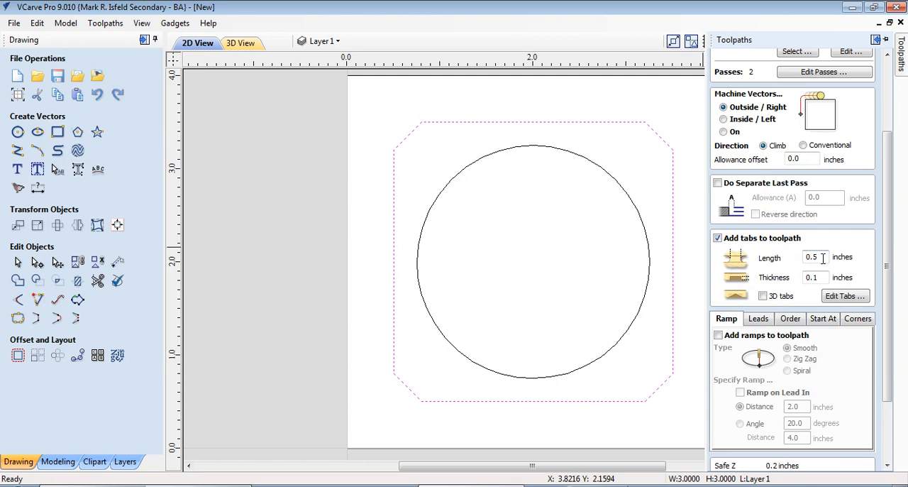
pyautogui.click(844, 297)
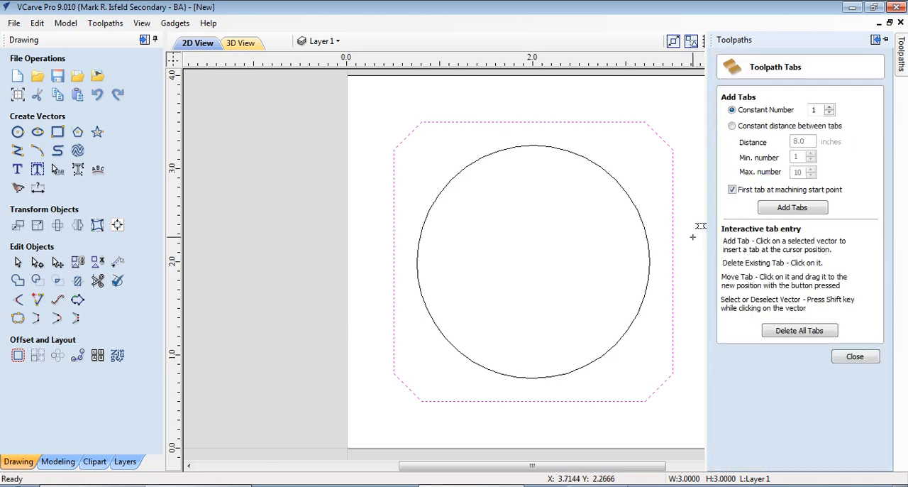
pyautogui.click(793, 207)
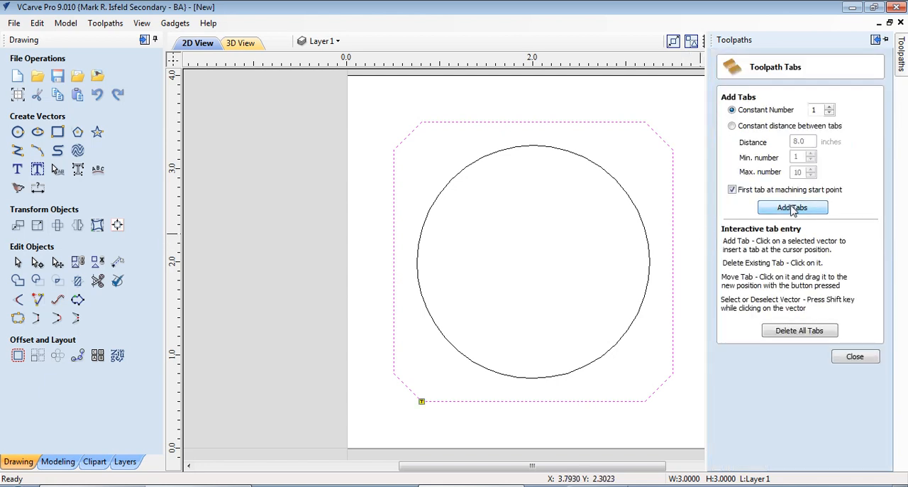
pyautogui.click(829, 106)
pyautogui.click(829, 106)
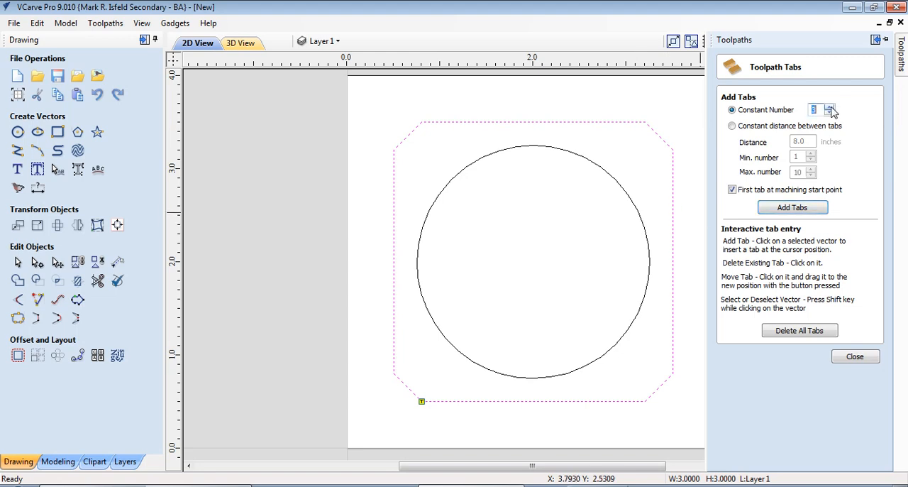
pyautogui.click(787, 207)
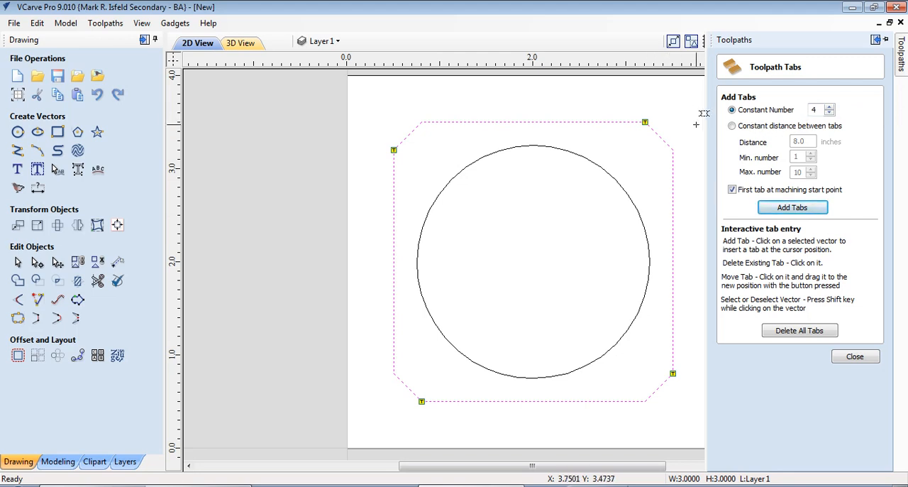
# - Move the four tabs from the corners to about the middle of each straight side of the chamfered square
pyautogui.moveTo(654, 117); pyautogui.dragTo(541, 117)
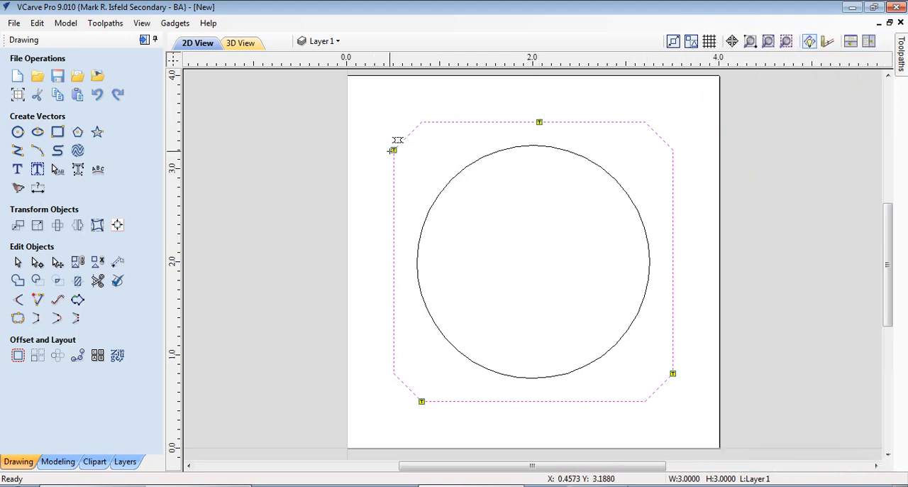
pyautogui.moveTo(396, 253); pyautogui.dragTo(397, 254)
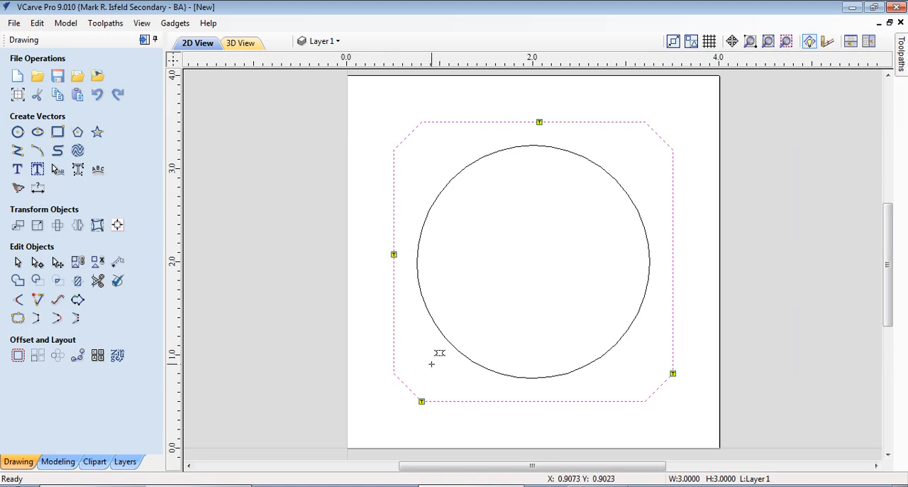
pyautogui.moveTo(422, 402); pyautogui.dragTo(536, 401)
pyautogui.moveTo(672, 373); pyautogui.dragTo(674, 253)
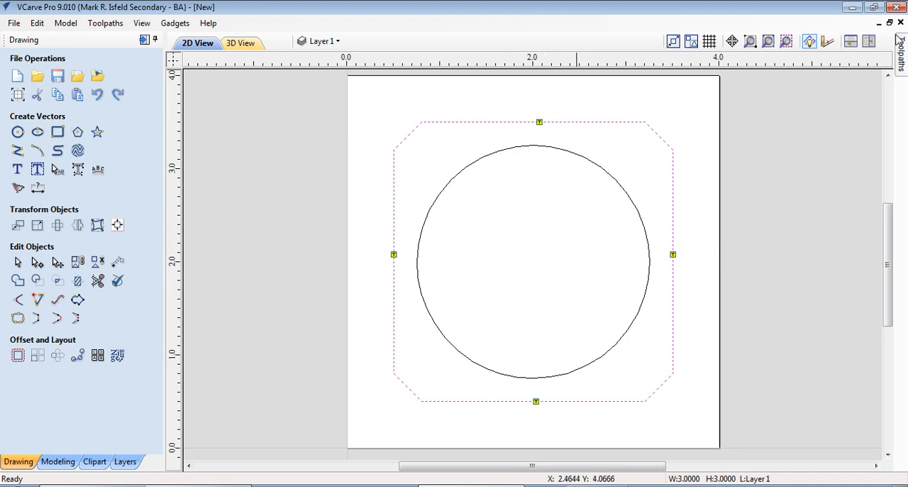
# - Regenerate the constant number of 4 tabs on the chamfered square, move each to about mid-side, and finish tab editing
pyautogui.moveTo(903, 64)
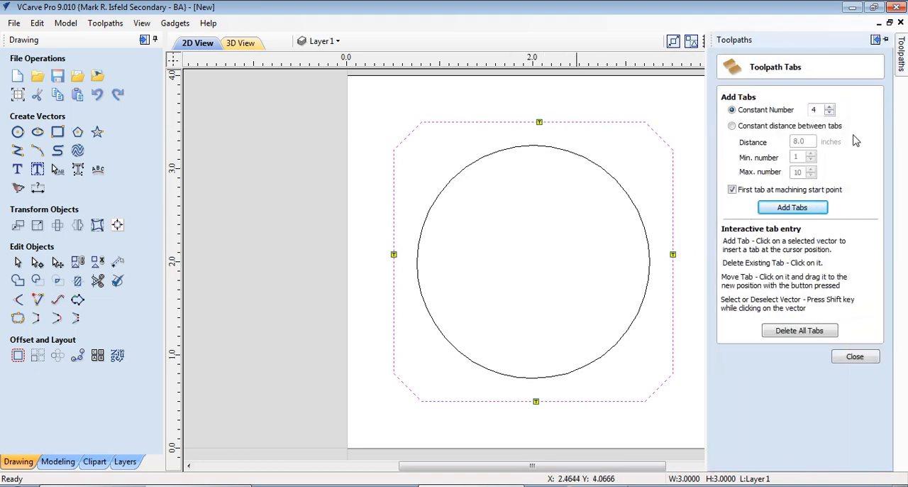
pyautogui.click(780, 208)
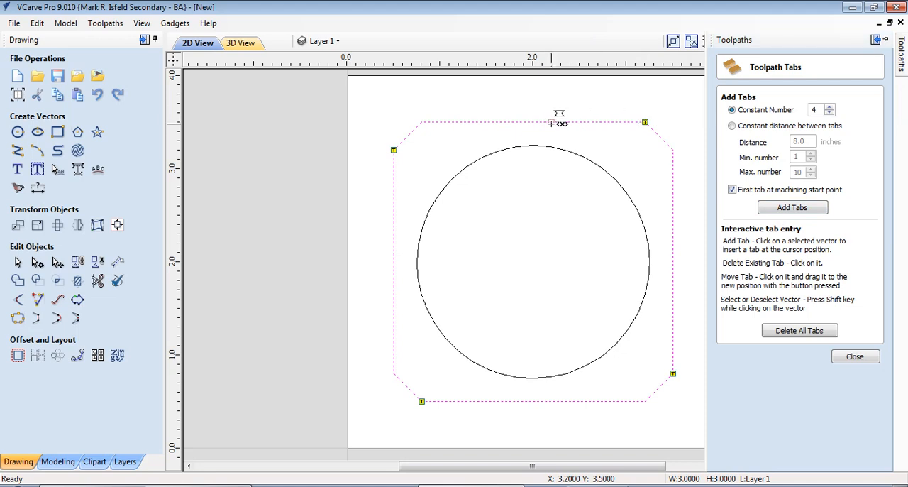
pyautogui.moveTo(551, 123); pyautogui.dragTo(544, 122)
pyautogui.moveTo(394, 150); pyautogui.dragTo(393, 260)
pyautogui.moveTo(422, 401); pyautogui.dragTo(536, 401)
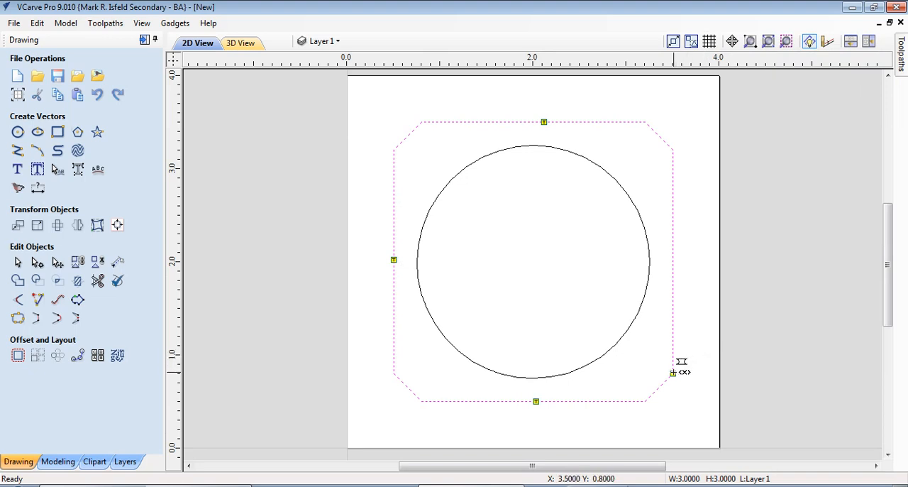
pyautogui.moveTo(674, 372); pyautogui.dragTo(672, 266)
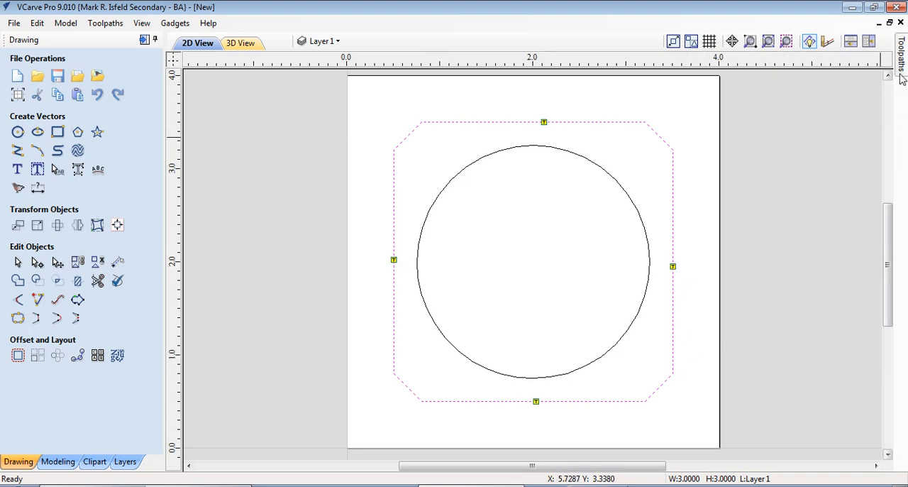
pyautogui.moveTo(901, 78)
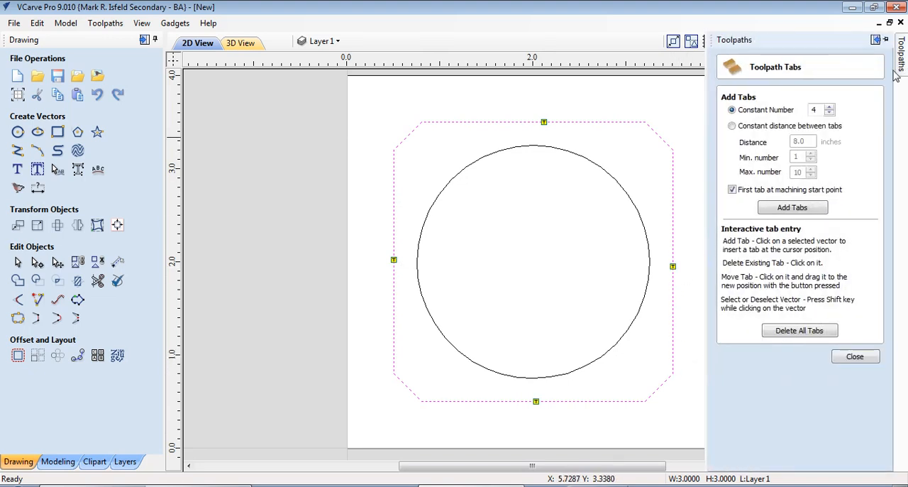
pyautogui.click(855, 356)
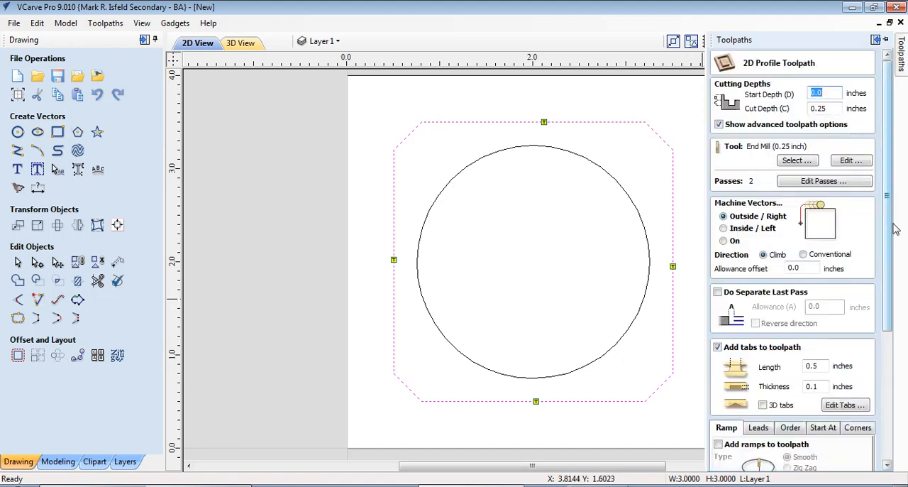
# - Add smooth ramps with a 2.0 inch distance to the profile toolpath and calculate it as Profile 1
pyautogui.moveTo(887, 228); pyautogui.dragTo(887, 362)
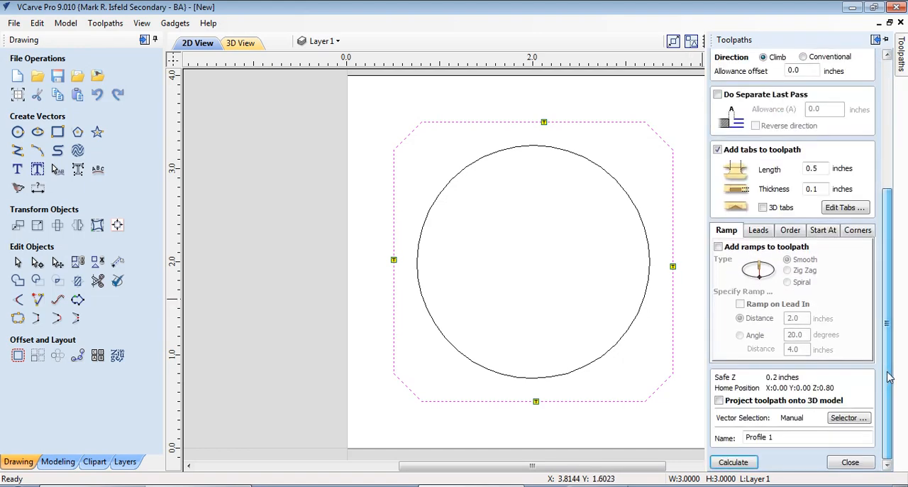
pyautogui.click(718, 247)
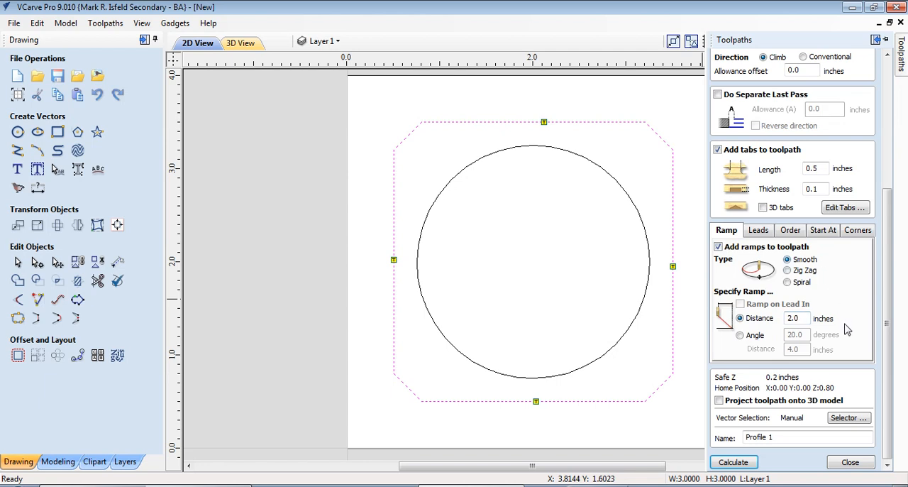
pyautogui.click(738, 465)
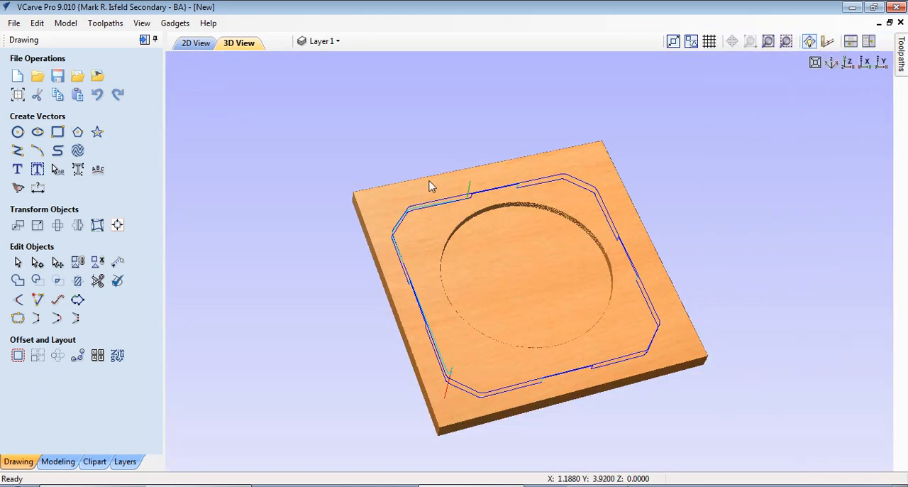
# - Reset the material preview and play the Profile 1 cutting simulation at a moderate speed
pyautogui.moveTo(902, 60)
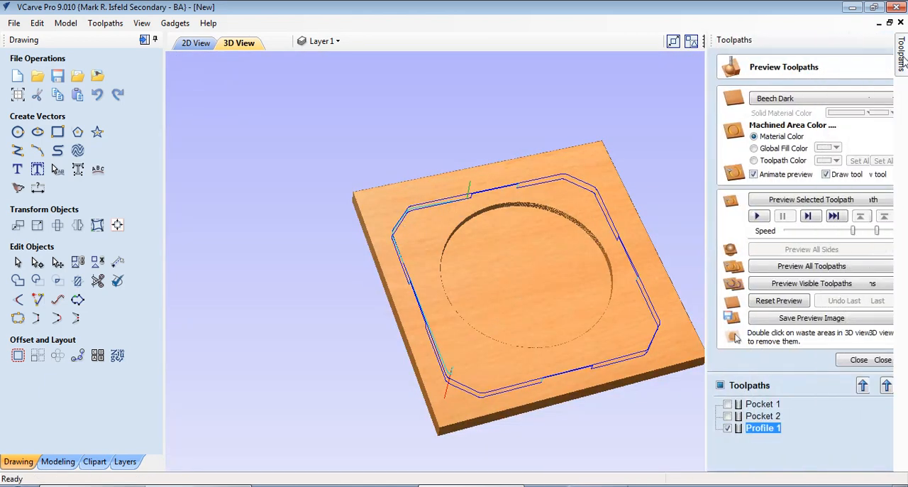
pyautogui.moveTo(858, 232); pyautogui.dragTo(809, 235)
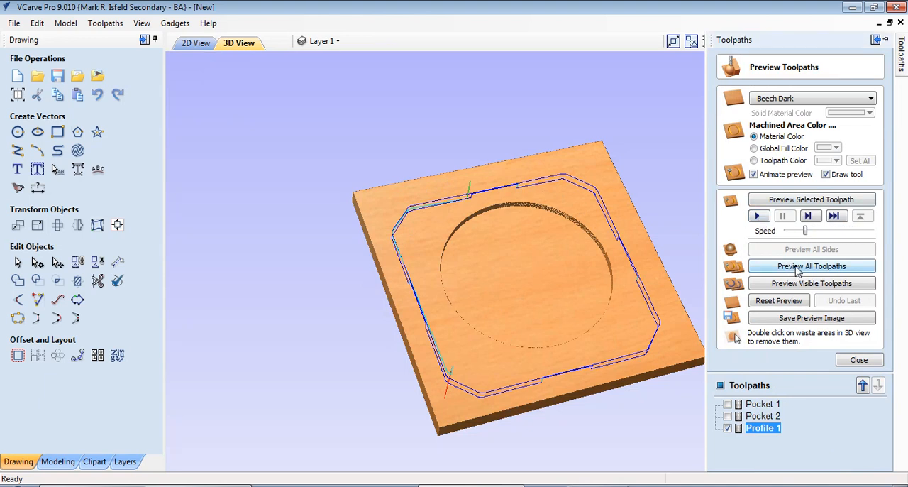
pyautogui.click(775, 306)
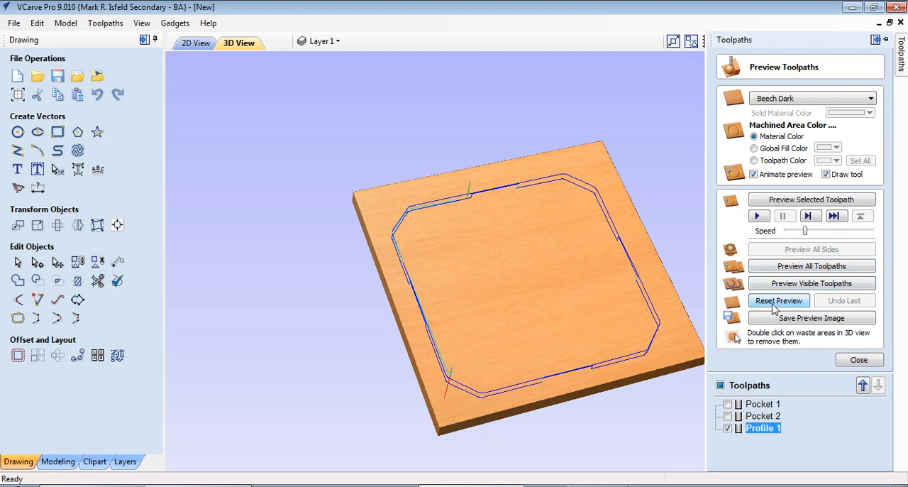
pyautogui.moveTo(806, 228); pyautogui.dragTo(835, 233)
pyautogui.click(757, 216)
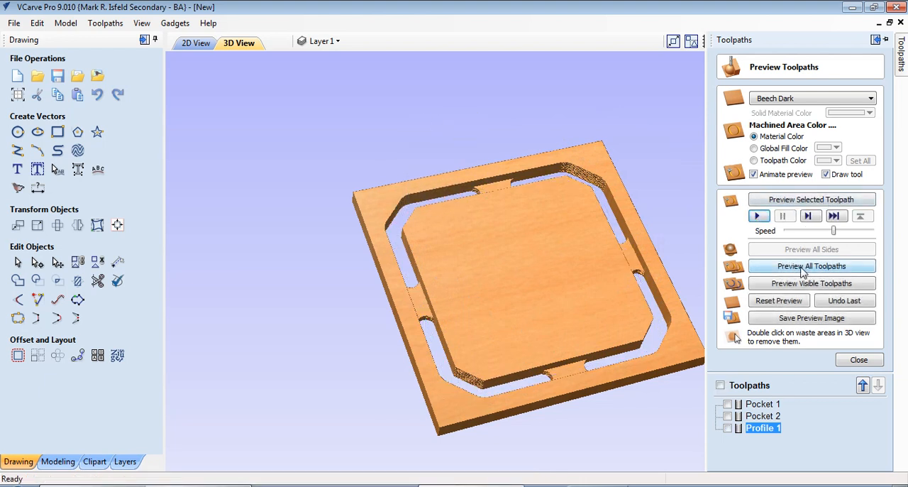
# - Preview all toolpaths on the material, speeding up the simulation partway, and close the preview
pyautogui.click(802, 272)
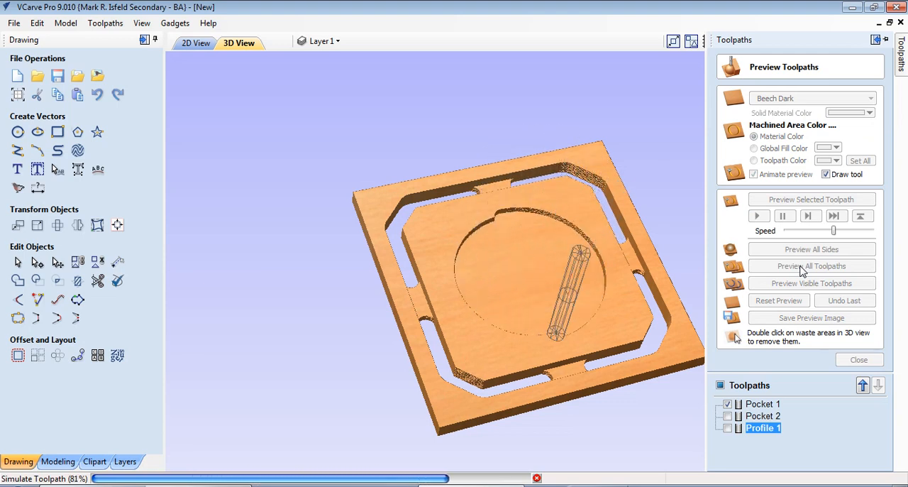
pyautogui.moveTo(834, 231); pyautogui.dragTo(866, 231)
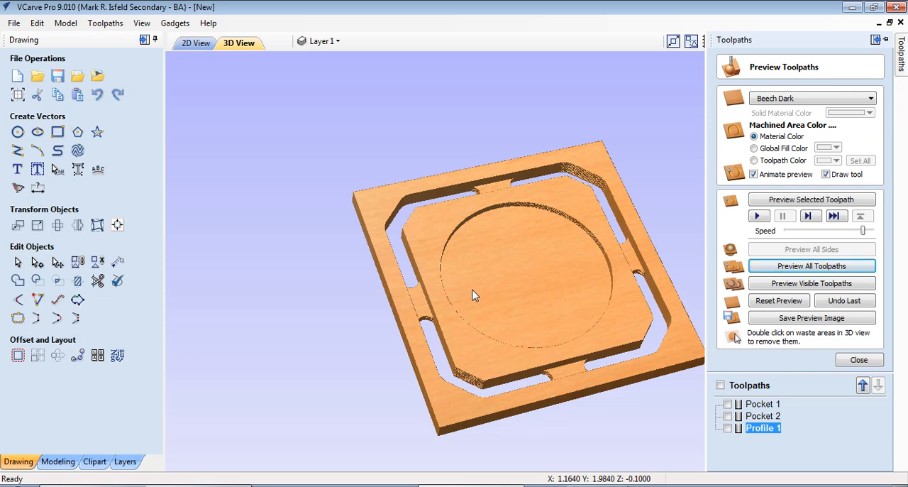
pyautogui.click(857, 360)
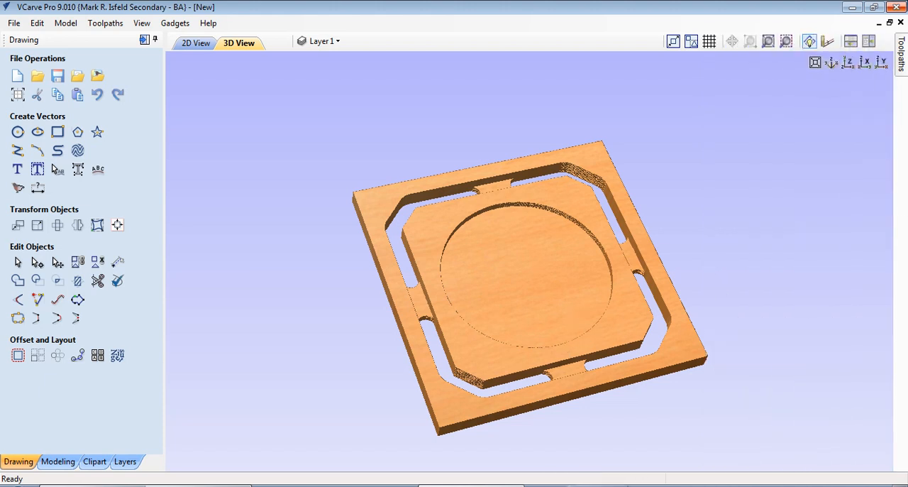
# - Show the Pocket 1 toolpath in the 3D view and delete this duplicate circular pocket toolpath
pyautogui.moveTo(900, 67)
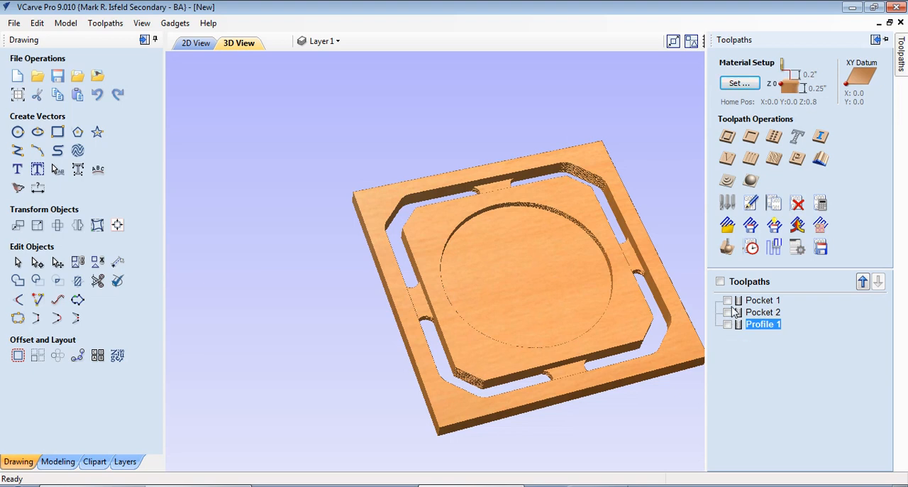
pyautogui.click(728, 300)
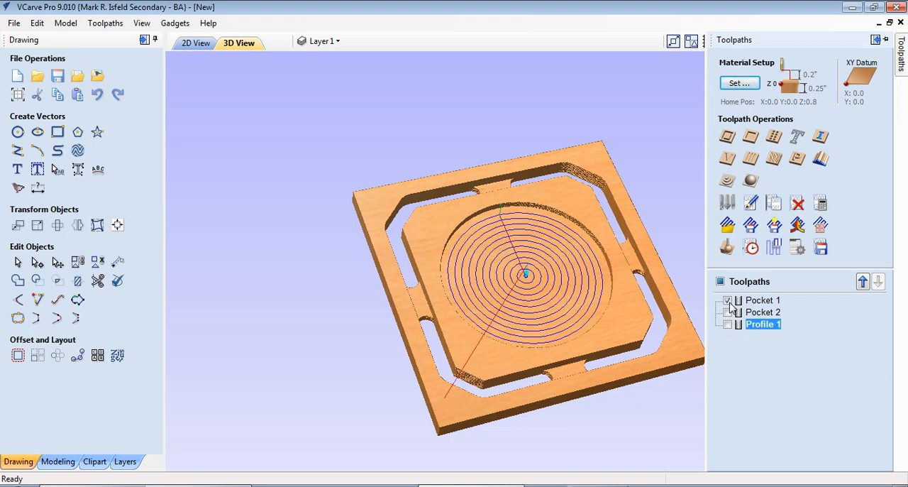
pyautogui.rightClick(748, 301)
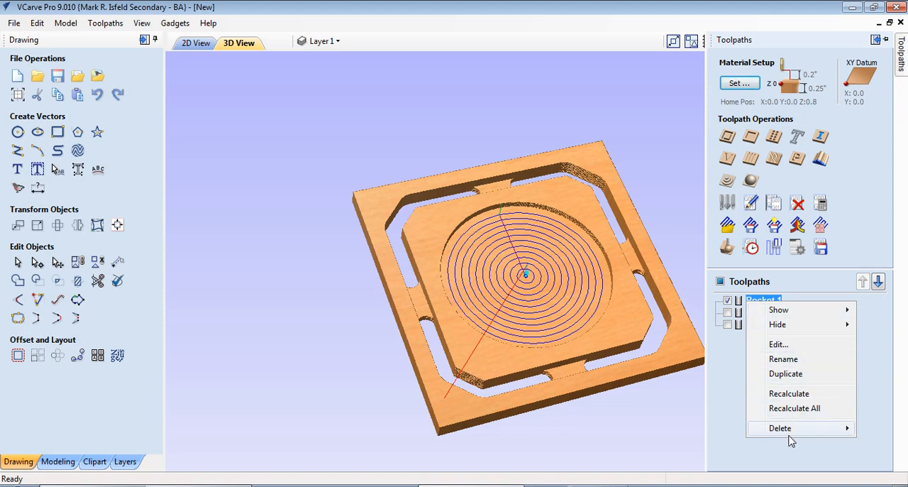
pyautogui.moveTo(786, 434)
pyautogui.click(690, 430)
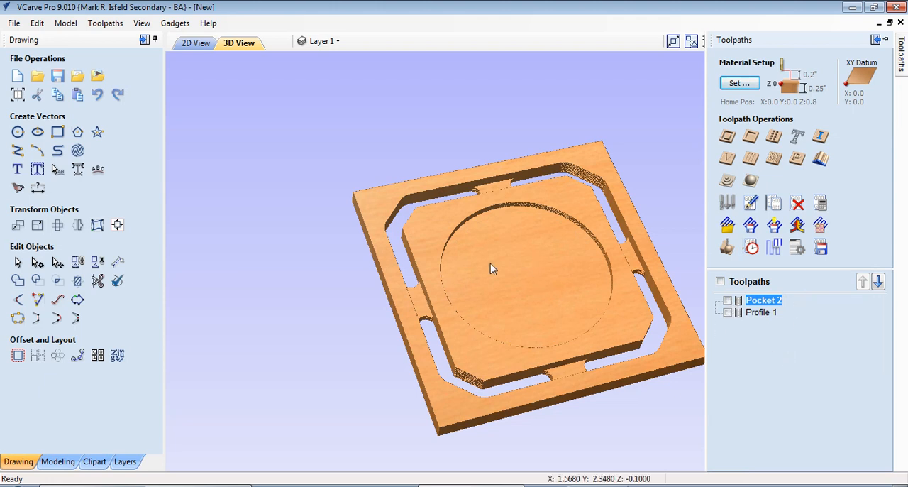
# - Make Pocket 2 and Profile 1 visible and set up saving them with the CWI Professor_Basic(*.mmg) post processor
pyautogui.click(728, 312)
pyautogui.click(728, 300)
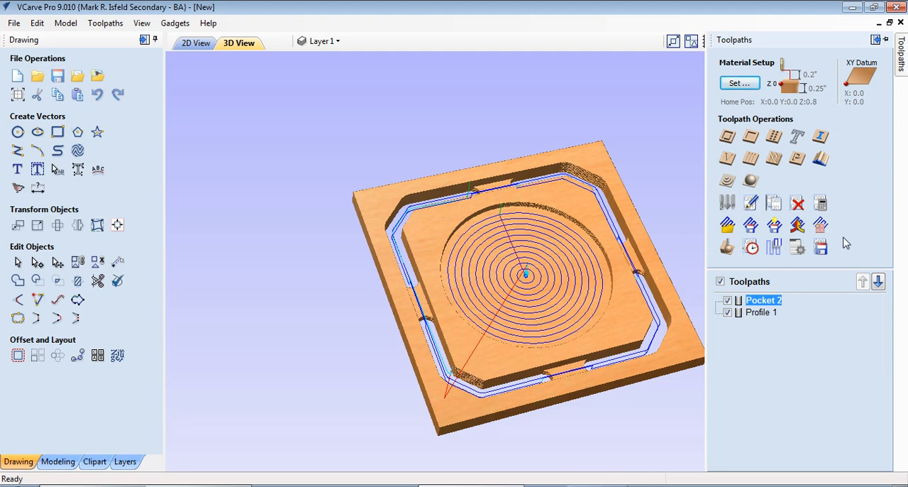
pyautogui.click(821, 246)
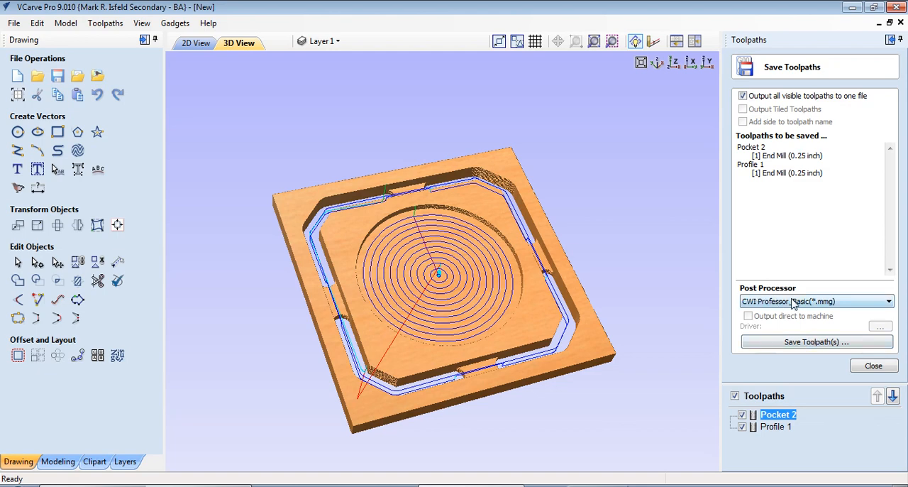
pyautogui.click(761, 306)
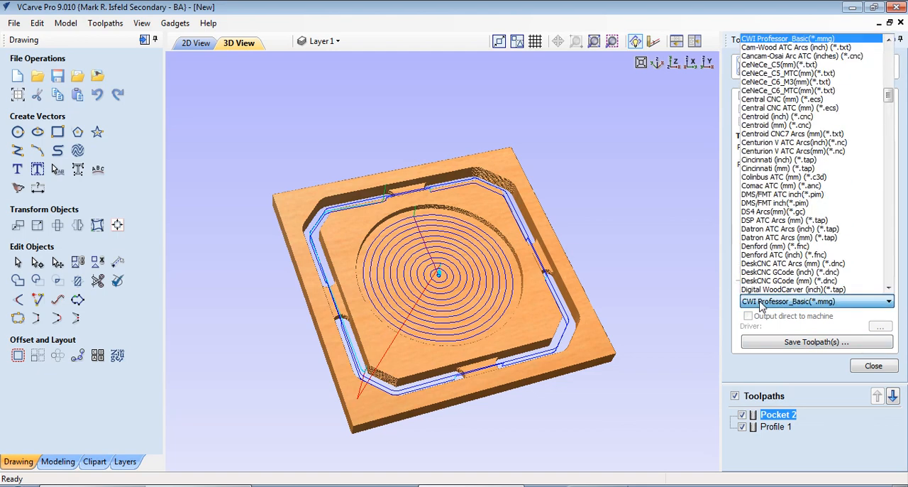
pyautogui.click(759, 41)
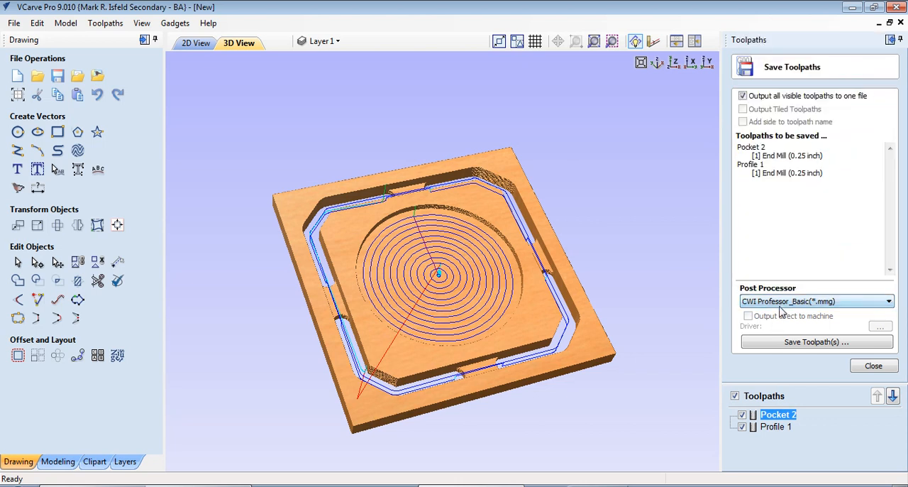
# - Save the toolpaths to (D:) Removable Disk, naming the file with the maker's first name followed by "-coaster"
pyautogui.click(798, 342)
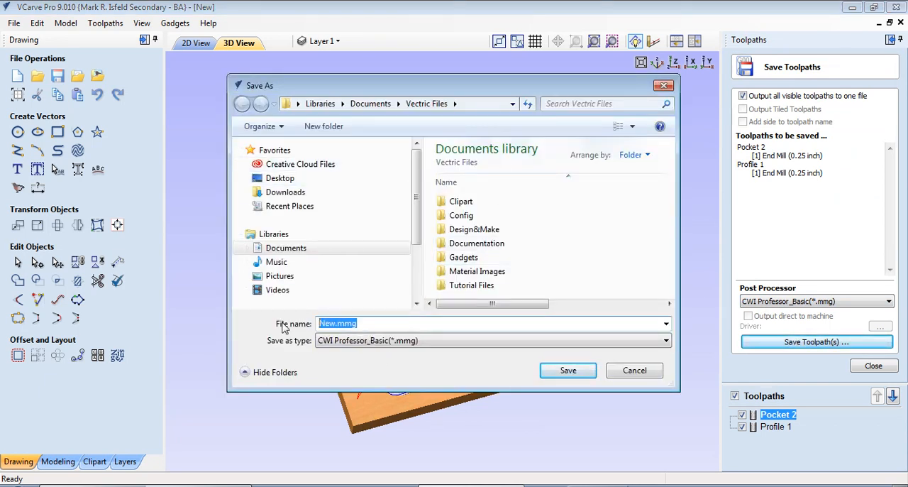
pyautogui.write('steve-coaster')
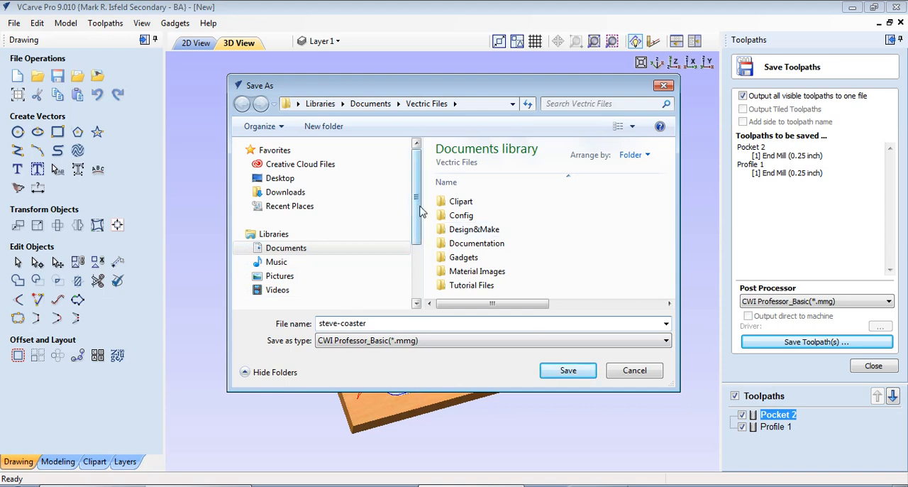
pyautogui.moveTo(420, 211); pyautogui.dragTo(420, 288)
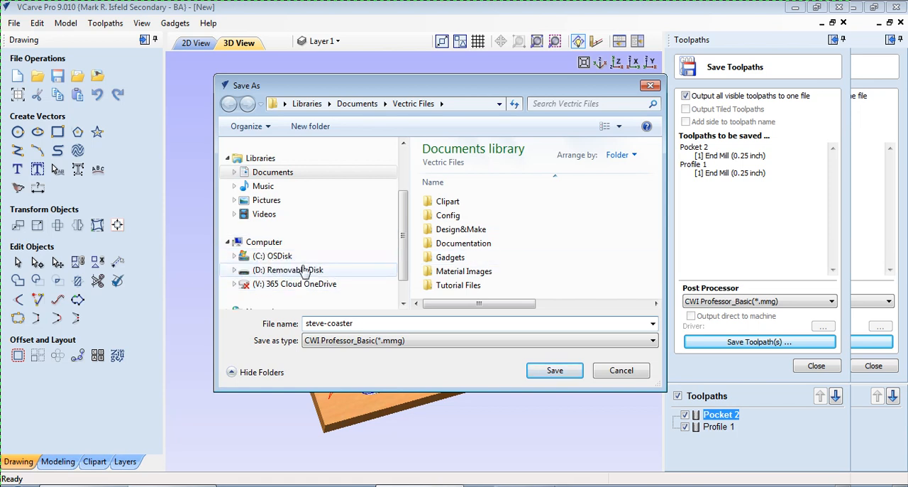
pyautogui.click(291, 271)
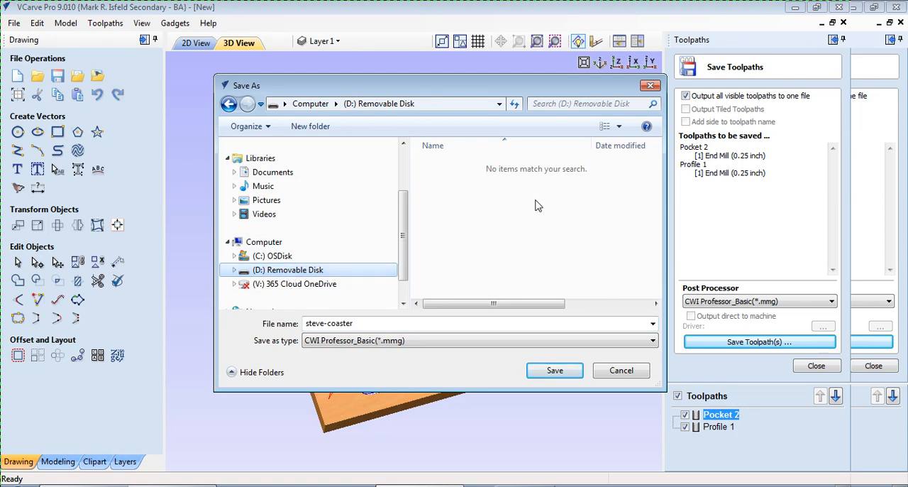
pyautogui.click(557, 370)
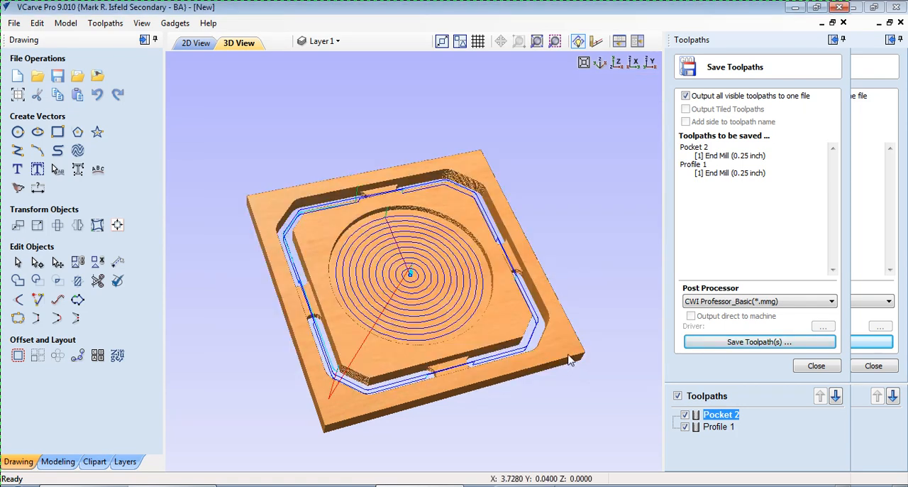